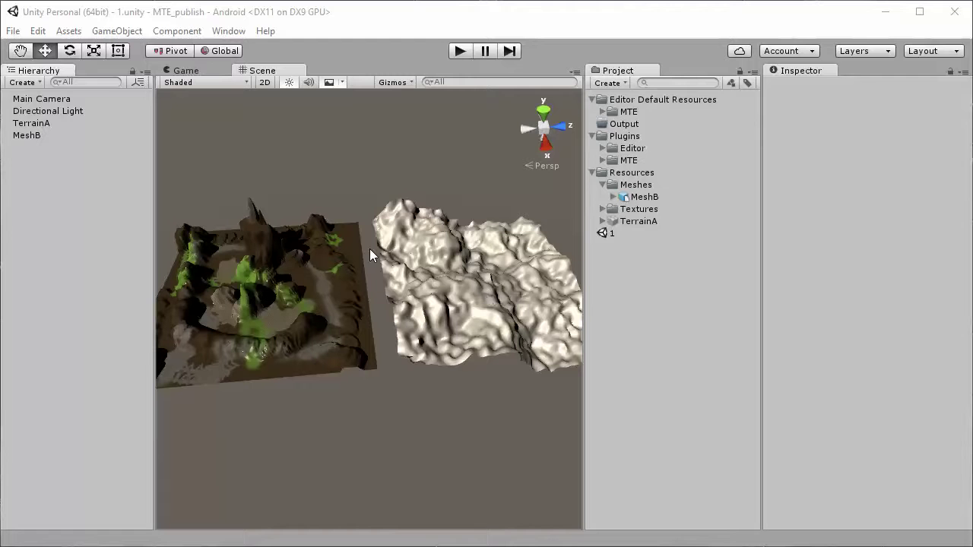
# Step: Select TerrainA and centre it in the Scene view
pyautogui.click(280, 300)
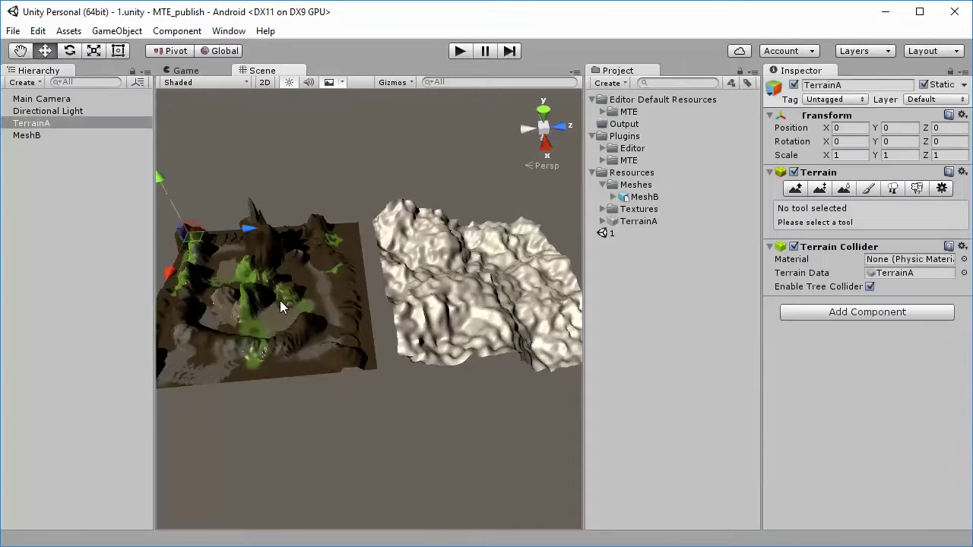
pyautogui.click(472, 275)
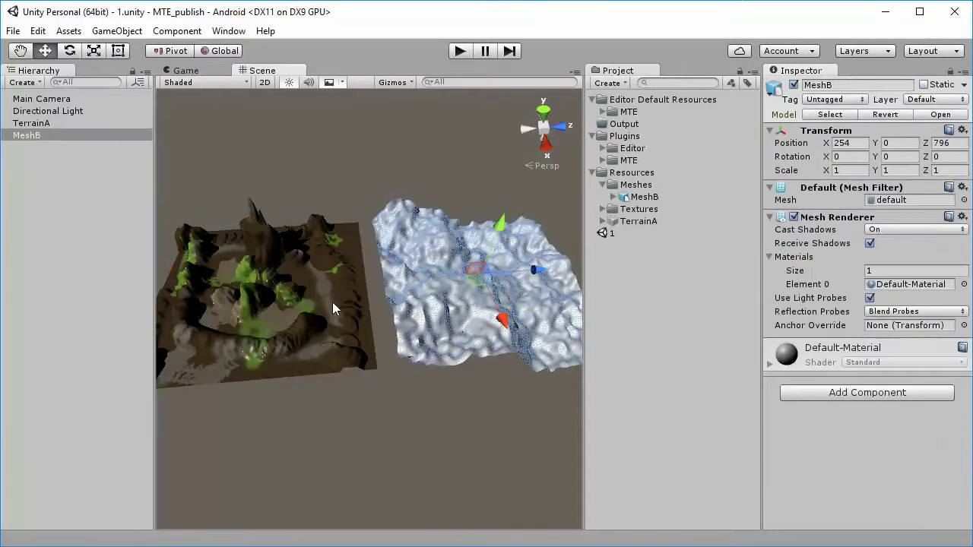
pyautogui.click(282, 294)
pyautogui.moveTo(275, 276); pyautogui.dragTo(373, 277, button='middle')
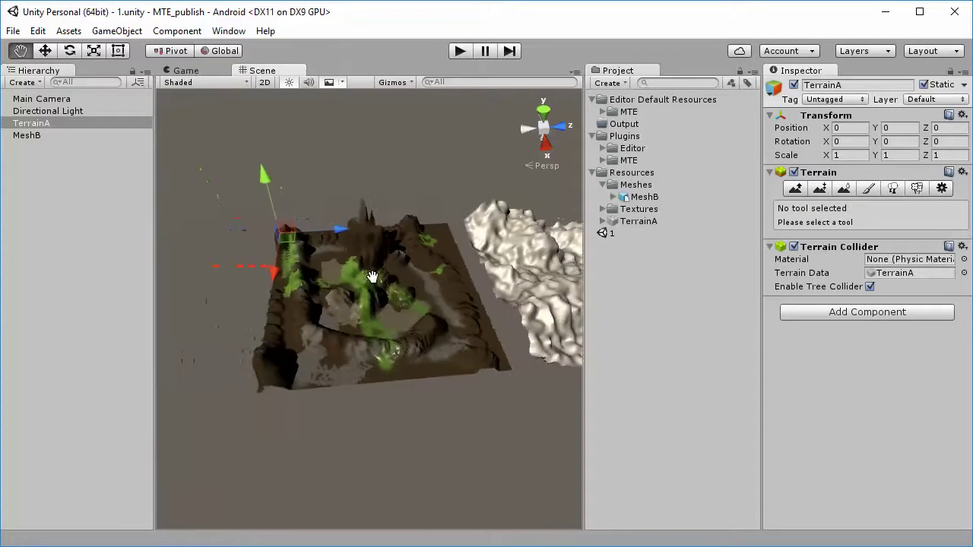
pyautogui.scroll(3, 373, 276)
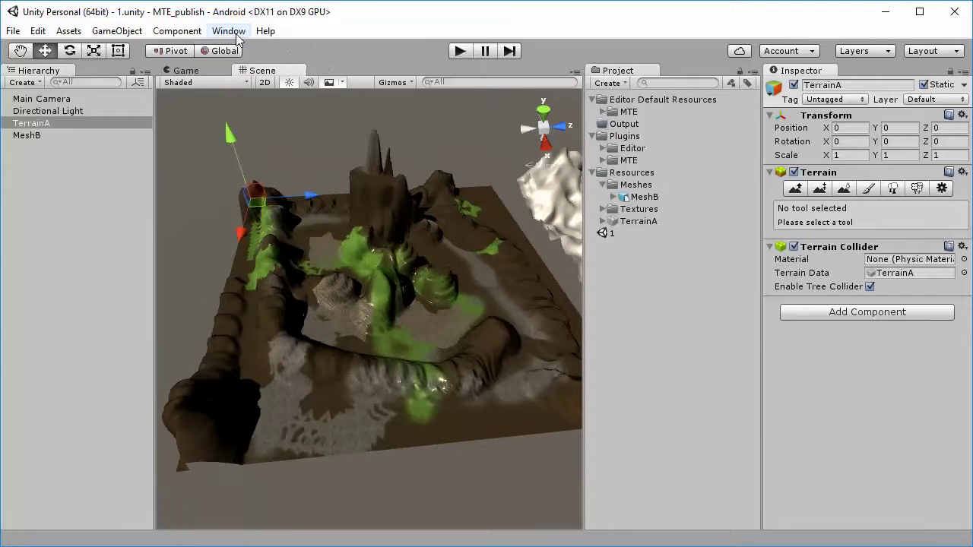
# Step: Open the MTE Terrain/Mesh Converter and place it beside the Scene view
pyautogui.click(228, 31)
pyautogui.moveTo(346, 90)
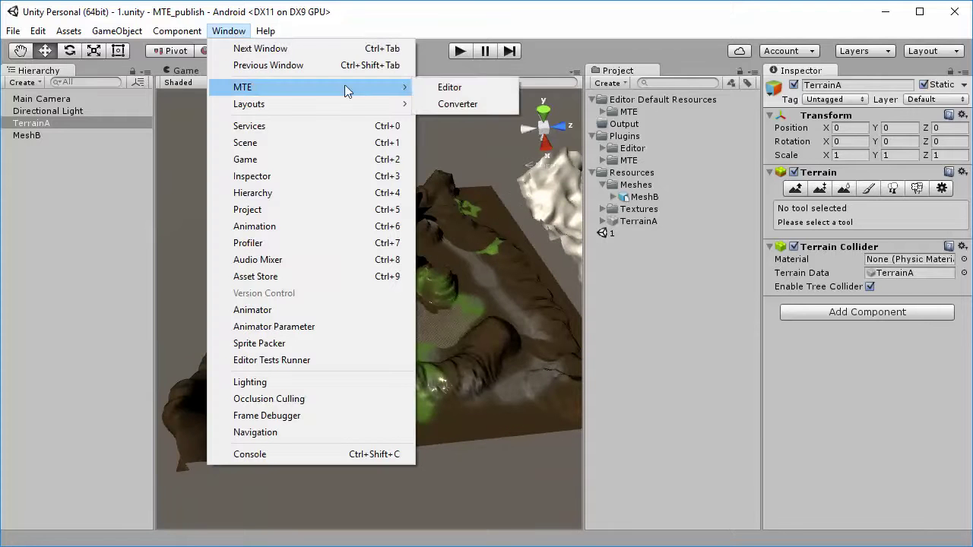
pyautogui.click(452, 105)
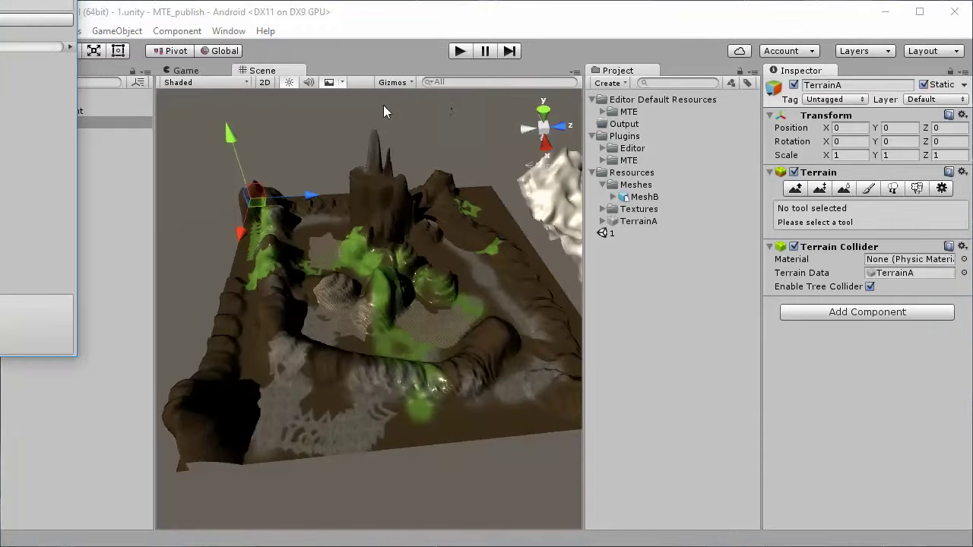
pyautogui.moveTo(45, 6); pyautogui.dragTo(192, 75)
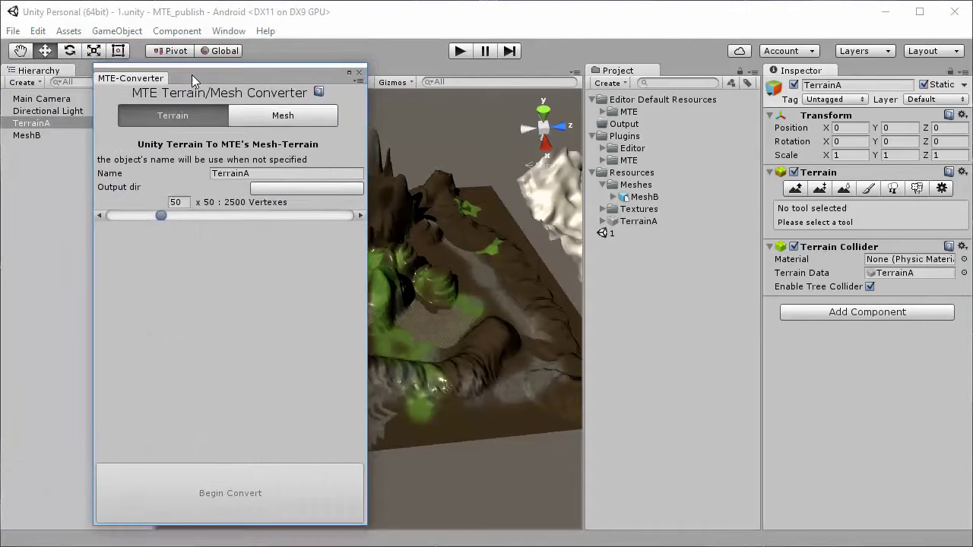
# Step: Set the converter's output directory to MTE_publish/Assets/Output
pyautogui.click(279, 190)
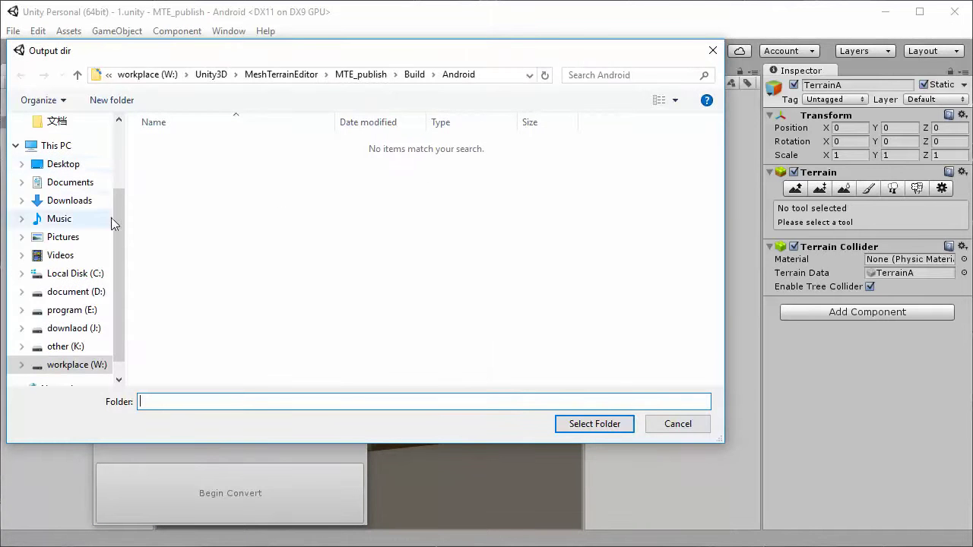
pyautogui.scroll(-1, 117, 245)
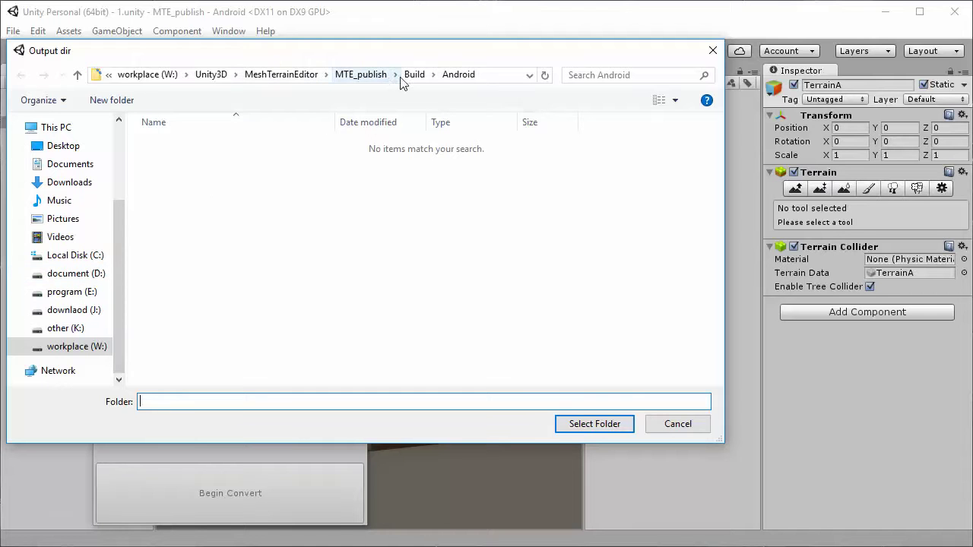
pyautogui.click(378, 75)
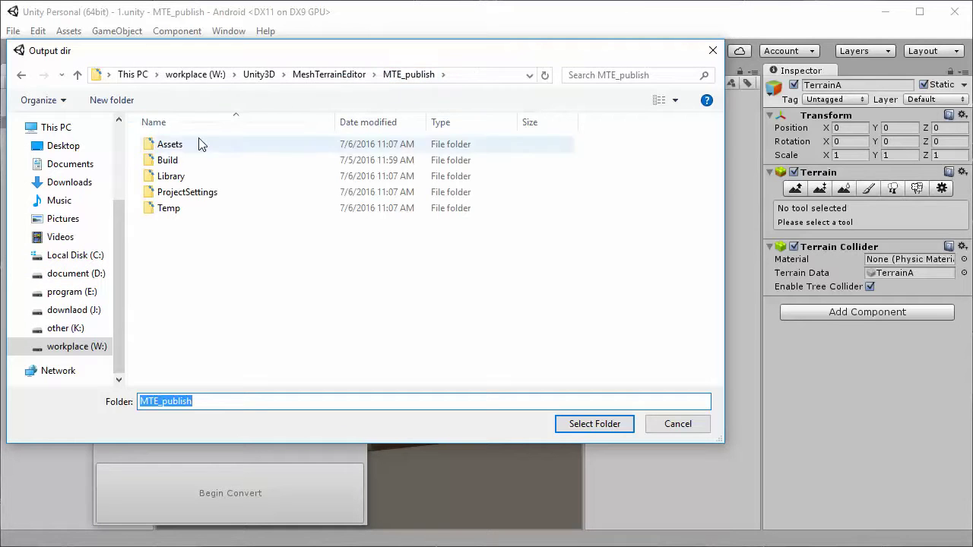
pyautogui.click(174, 149)
pyautogui.doubleClick(172, 147)
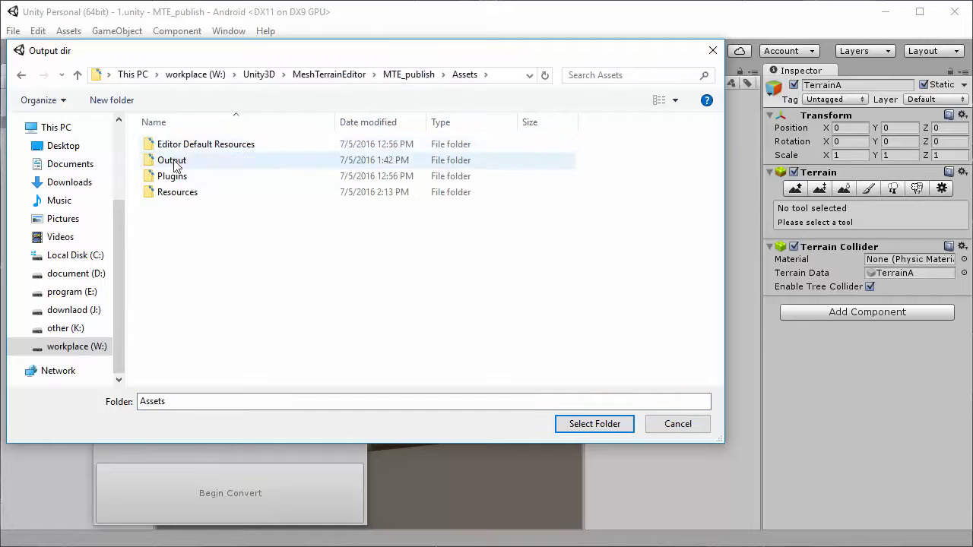
pyautogui.doubleClick(172, 161)
pyautogui.click(593, 423)
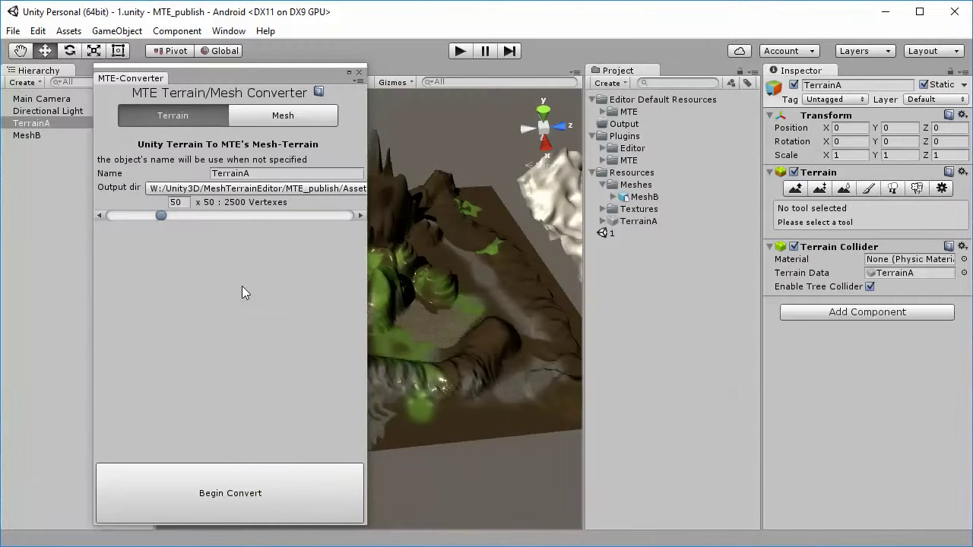
# Step: Set the vertex count to 50 (2500 vertexes), convert TerrainA, and close the converter
pyautogui.moveTo(160, 216); pyautogui.dragTo(197, 218)
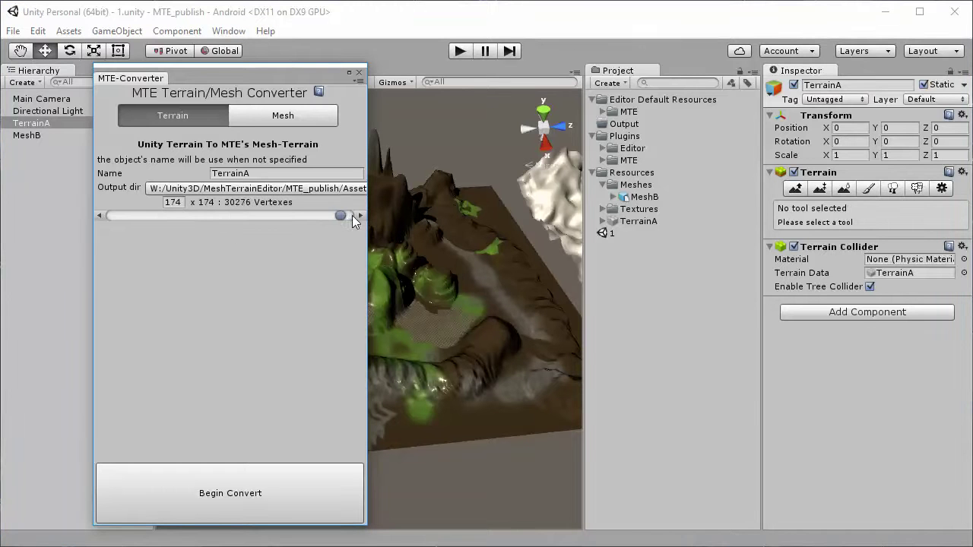
pyautogui.click(188, 202)
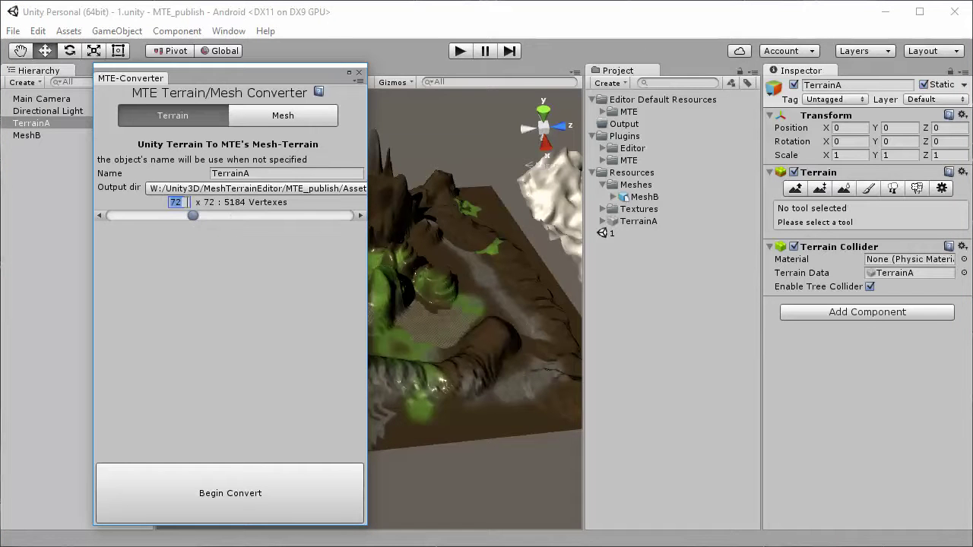
pyautogui.write('50')
pyautogui.click(238, 494)
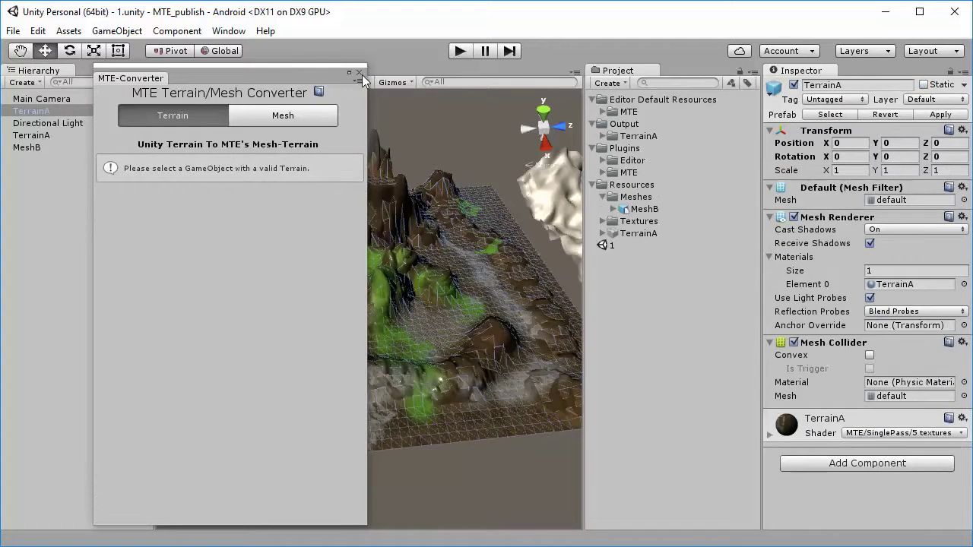
pyautogui.click(360, 74)
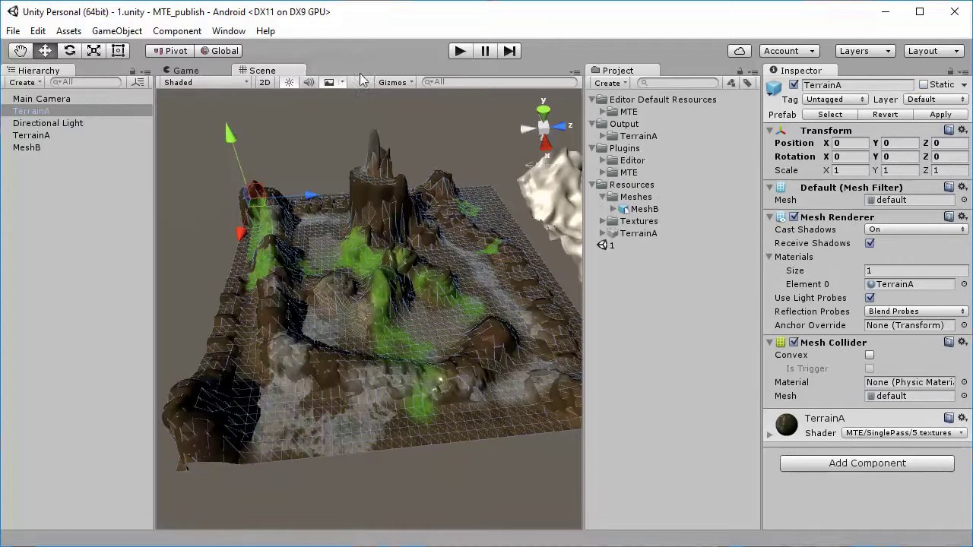
# Step: Inspect the converted TerrainA's material layers, then pan the Scene over to MeshB
pyautogui.click(31, 135)
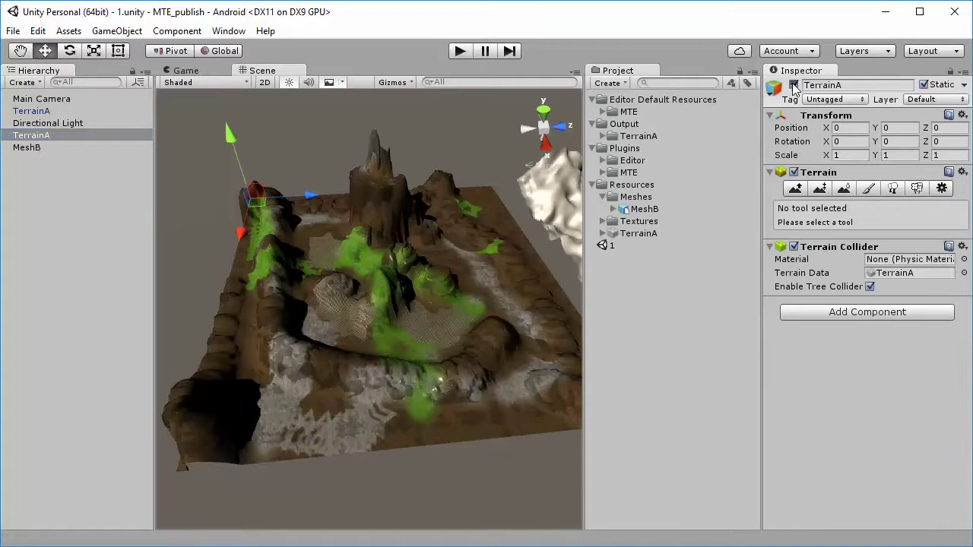
pyautogui.click(393, 306)
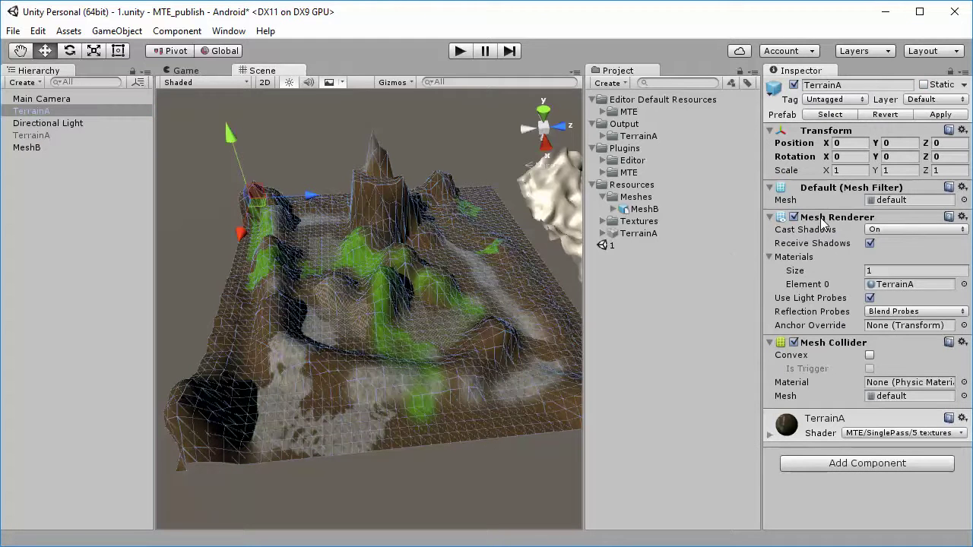
pyautogui.click(818, 423)
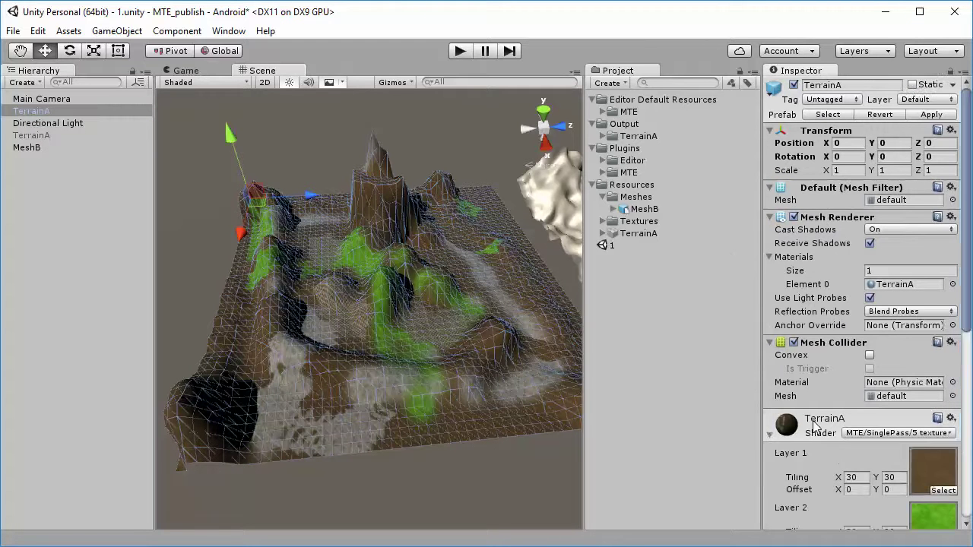
pyautogui.scroll(-3, 818, 423)
pyautogui.scroll(-4, 818, 422)
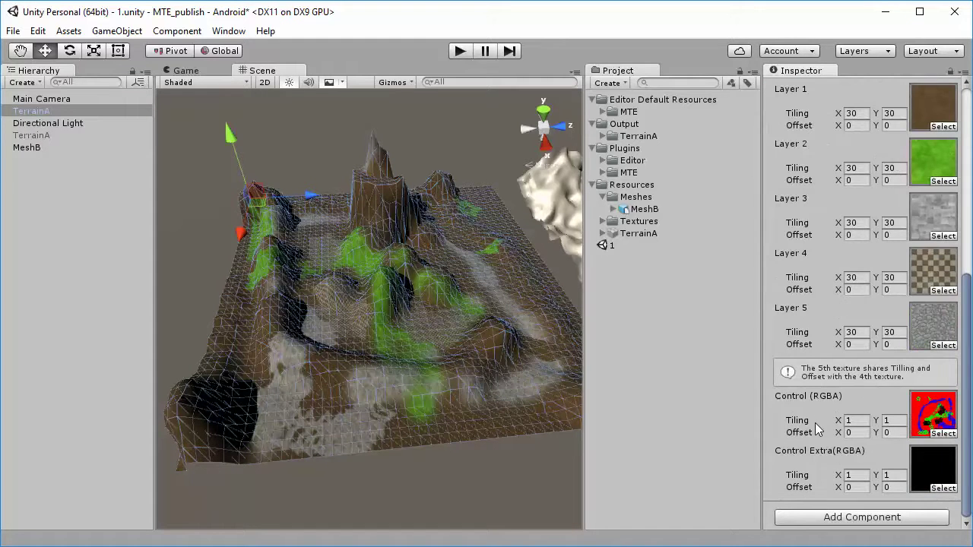
pyautogui.scroll(8, 814, 423)
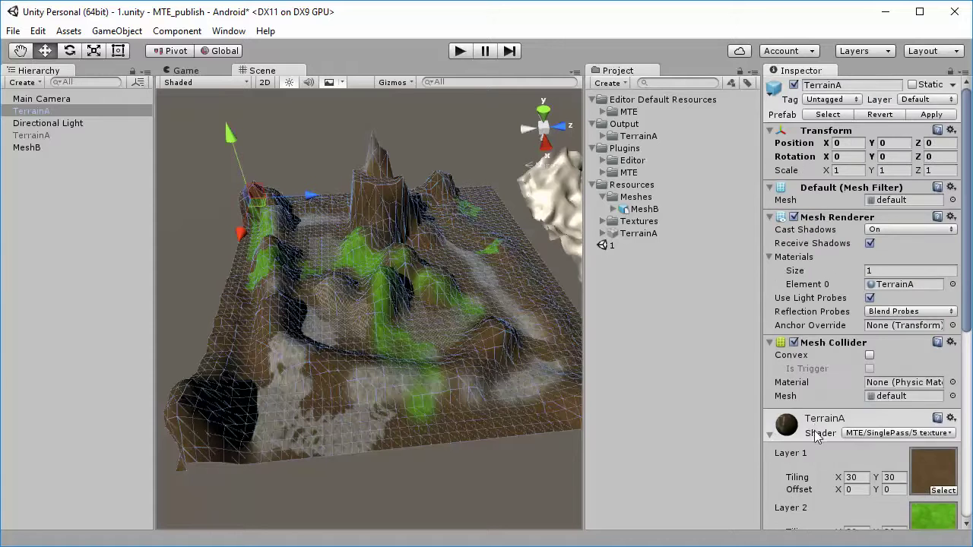
pyautogui.click(770, 434)
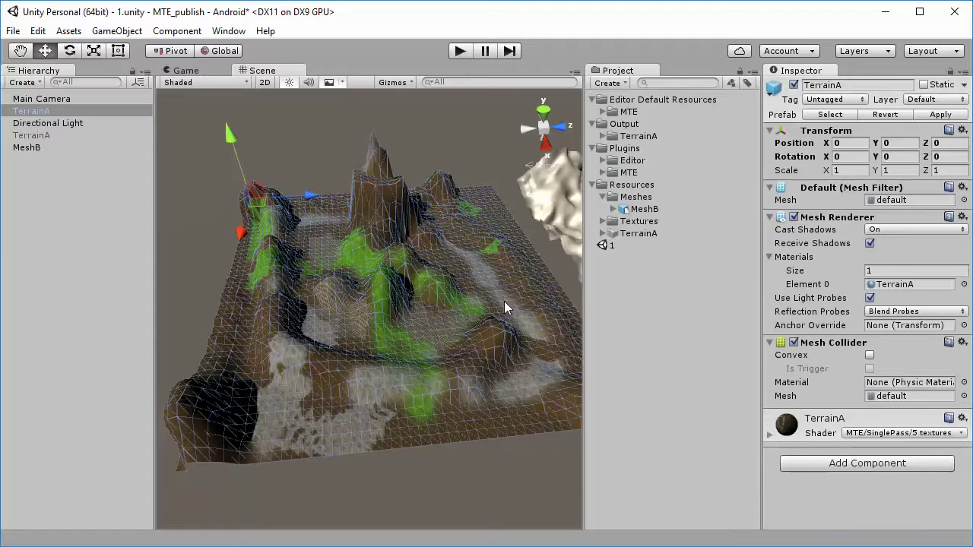
pyautogui.moveTo(539, 308); pyautogui.dragTo(274, 308, button='middle')
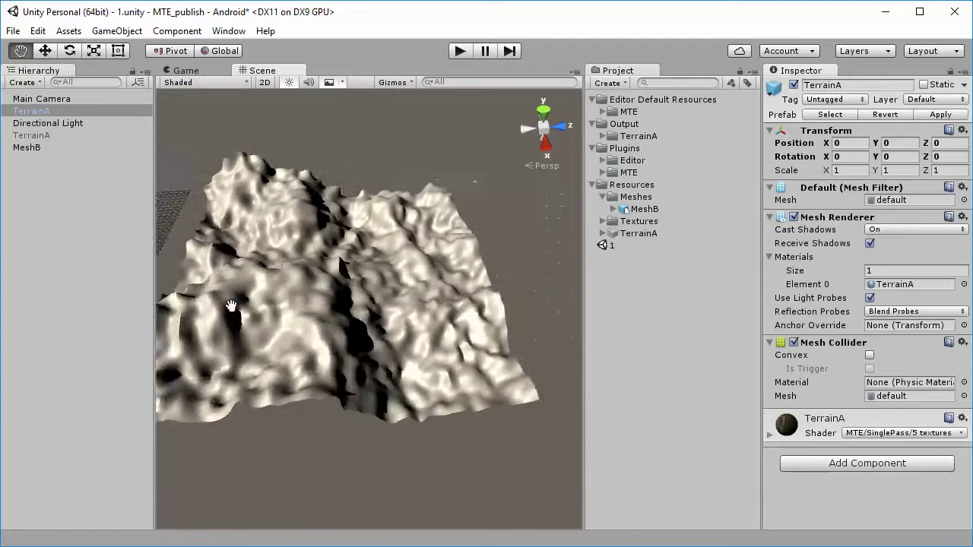
# Step: Select MeshB and set up the MTE Converter's Mesh mode with the Output folder
pyautogui.click(367, 289)
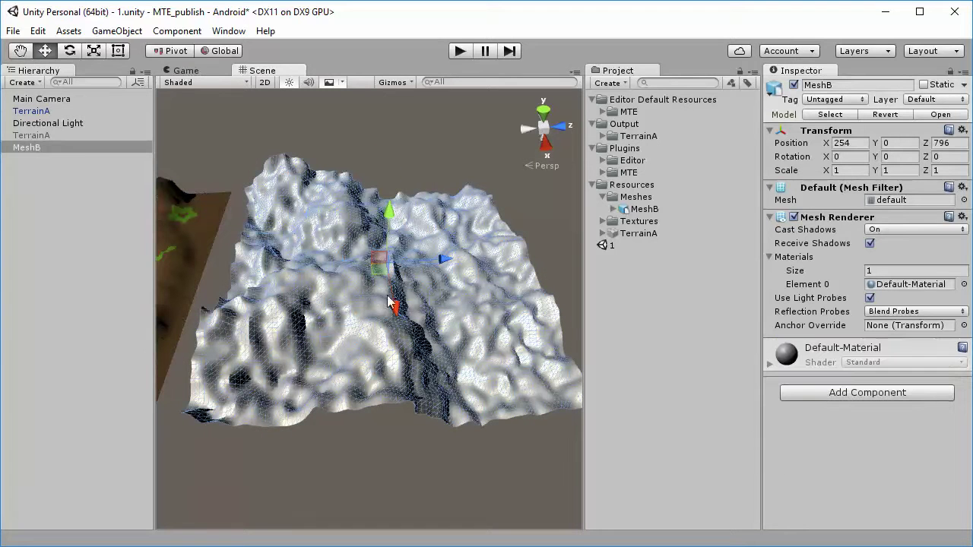
pyautogui.click(229, 31)
pyautogui.moveTo(250, 93)
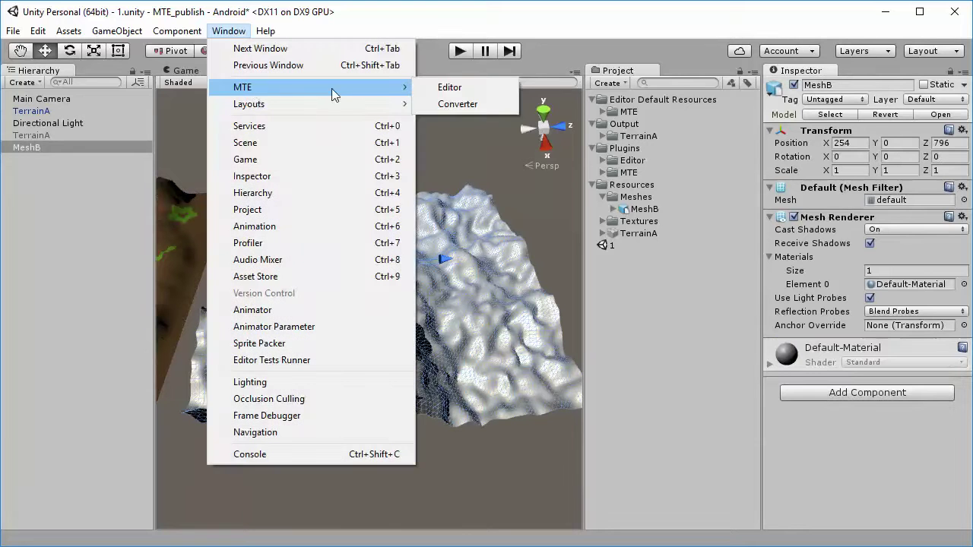
pyautogui.click(454, 105)
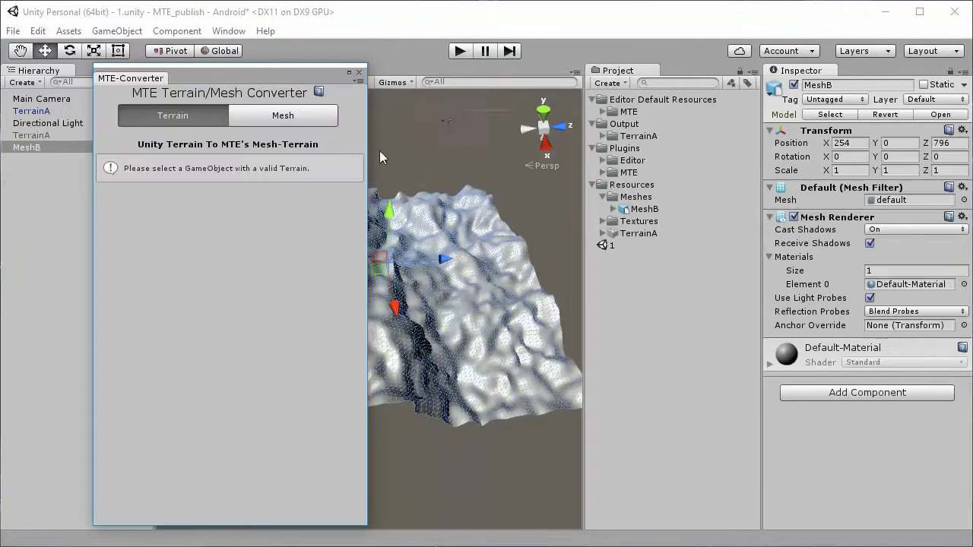
pyautogui.click(299, 119)
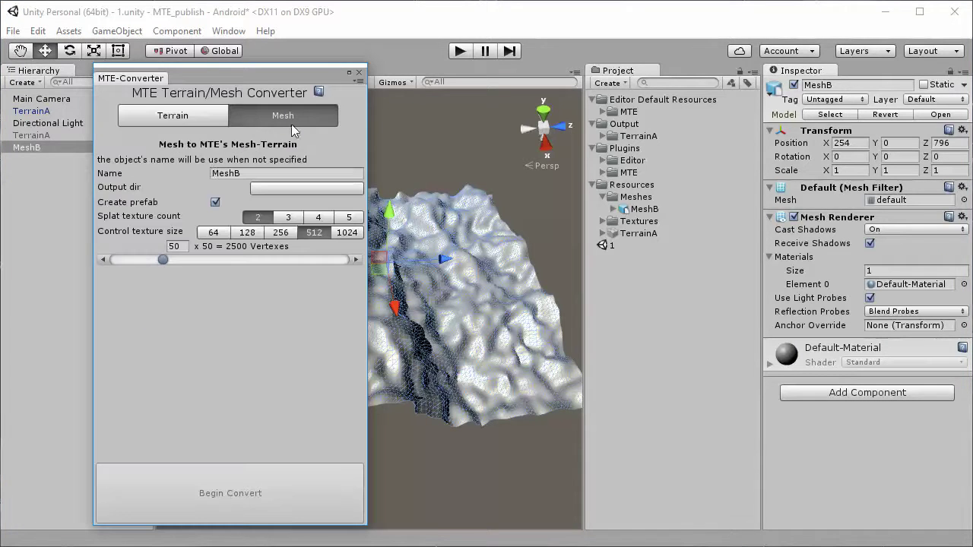
pyautogui.click(253, 176)
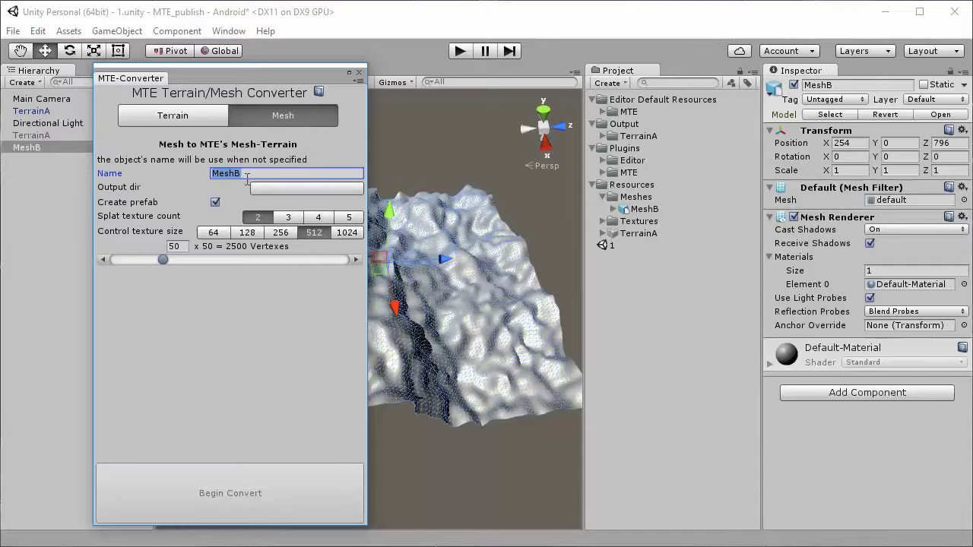
pyautogui.click(272, 192)
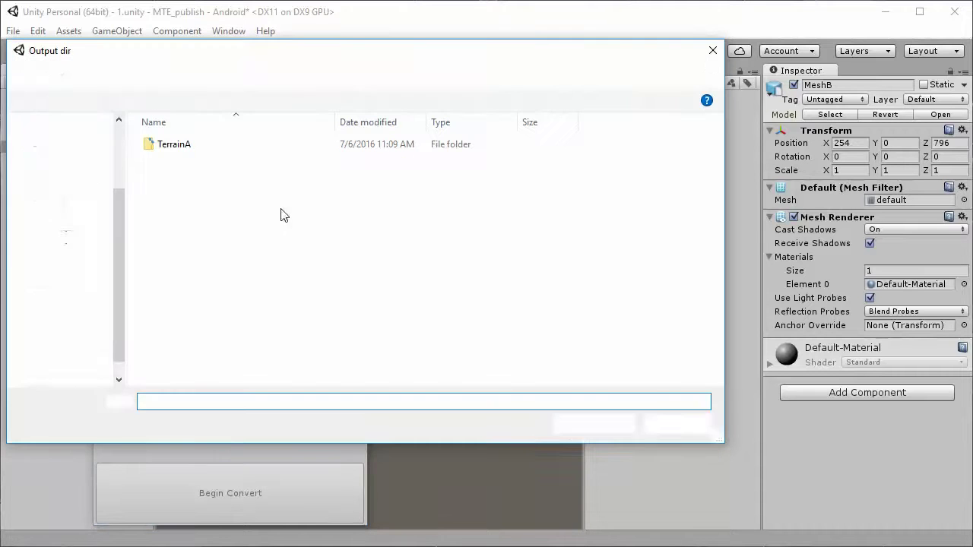
pyautogui.click(576, 423)
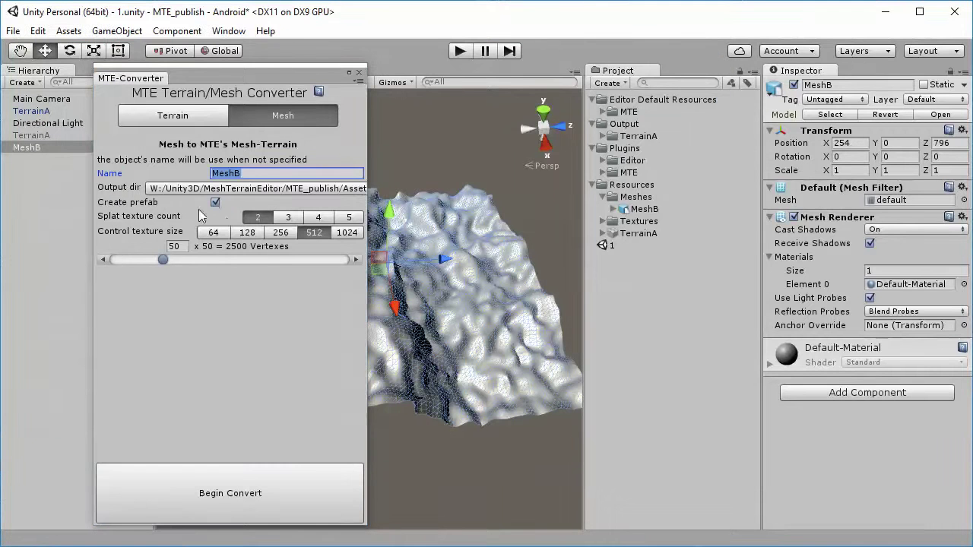
# Step: Convert MeshB with Create prefab, 4 splat textures, 512 control size and 50 vertices
pyautogui.click(128, 207)
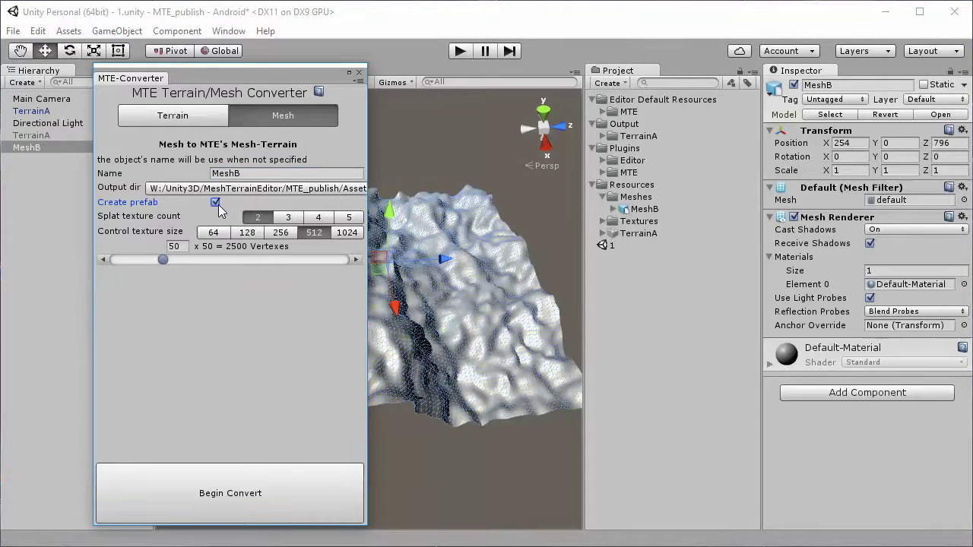
pyautogui.click(216, 203)
pyautogui.click(288, 218)
pyautogui.click(319, 218)
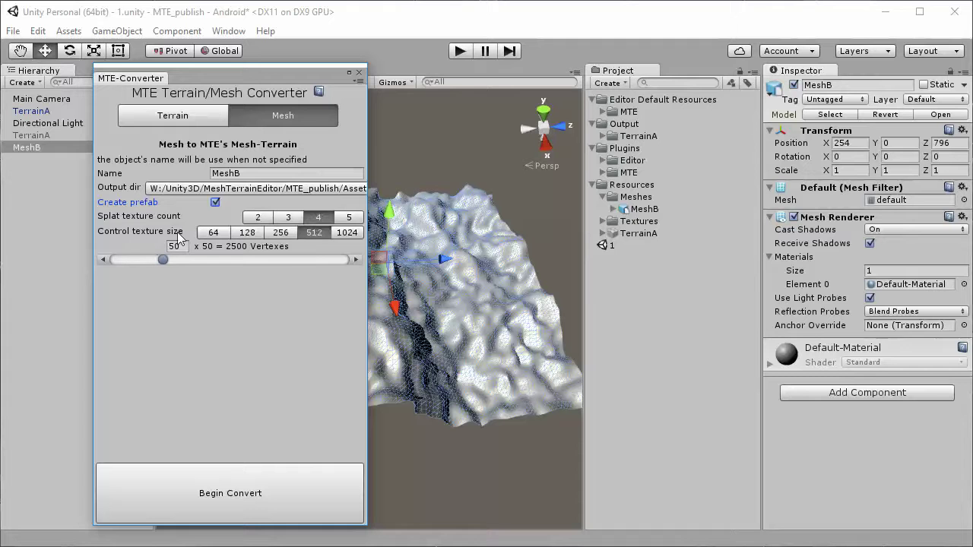
pyautogui.click(291, 237)
pyautogui.click(309, 238)
pyautogui.moveTo(166, 260); pyautogui.dragTo(178, 261)
pyautogui.click(179, 247)
pyautogui.write('50')
pyautogui.click(235, 488)
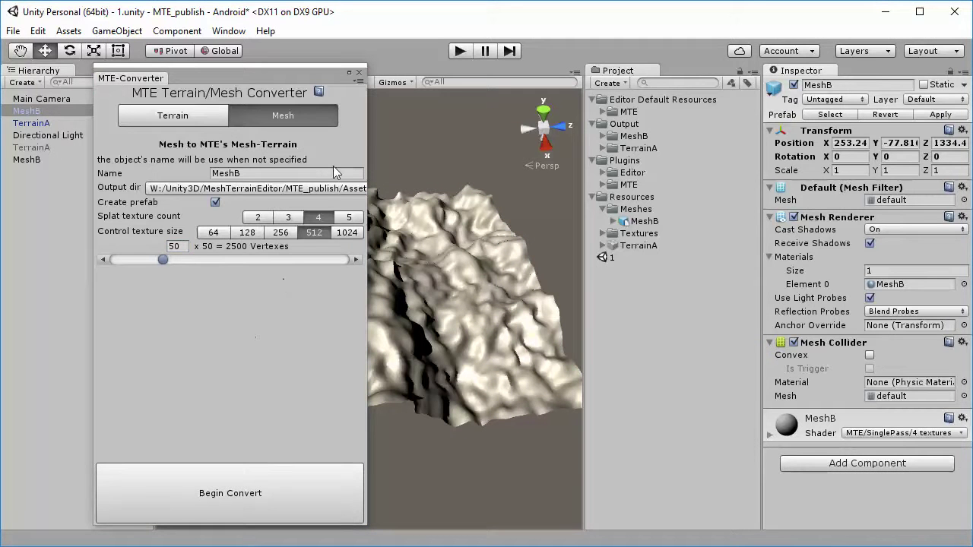
# Step: Deactivate the original MeshB and select and frame the converted MeshB terrain
pyautogui.click(358, 71)
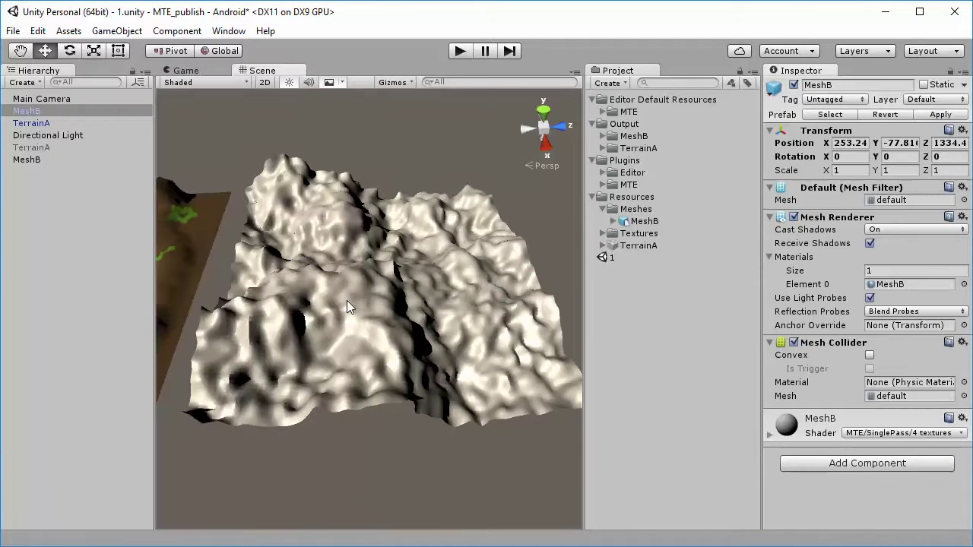
pyautogui.click(66, 161)
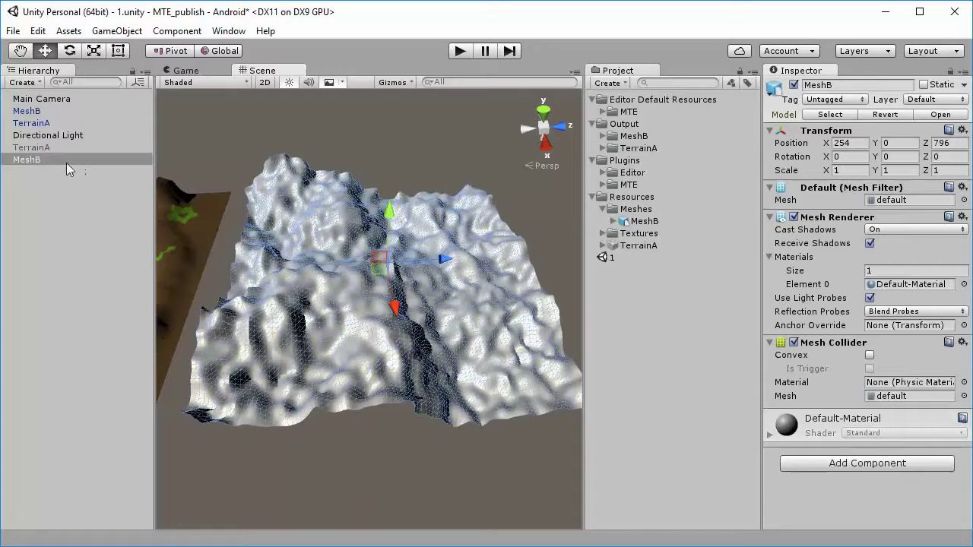
pyautogui.click(794, 84)
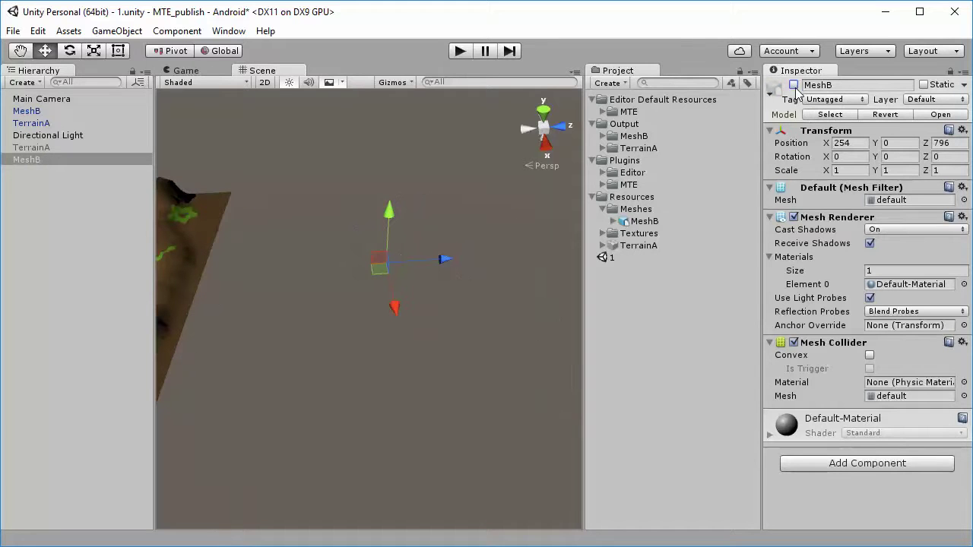
pyautogui.doubleClick(46, 114)
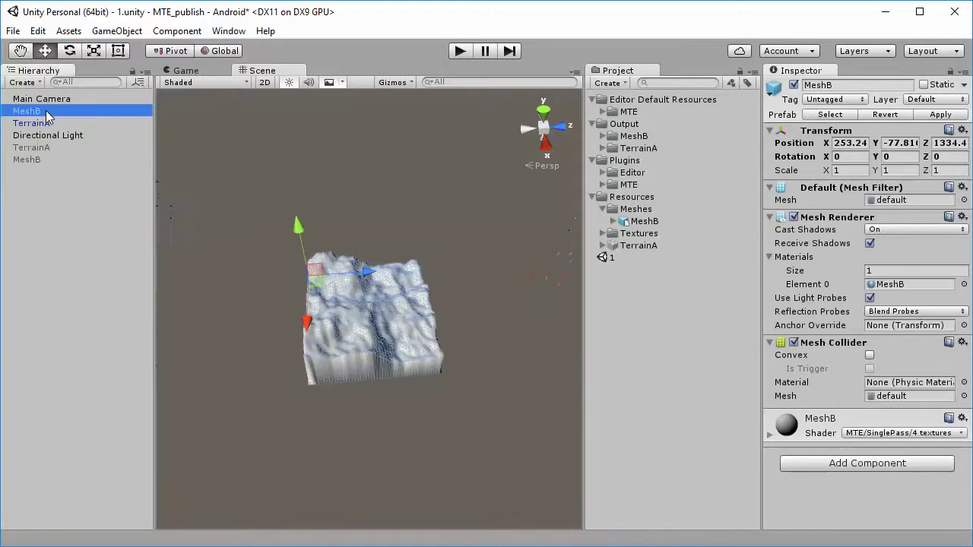
pyautogui.click(46, 114)
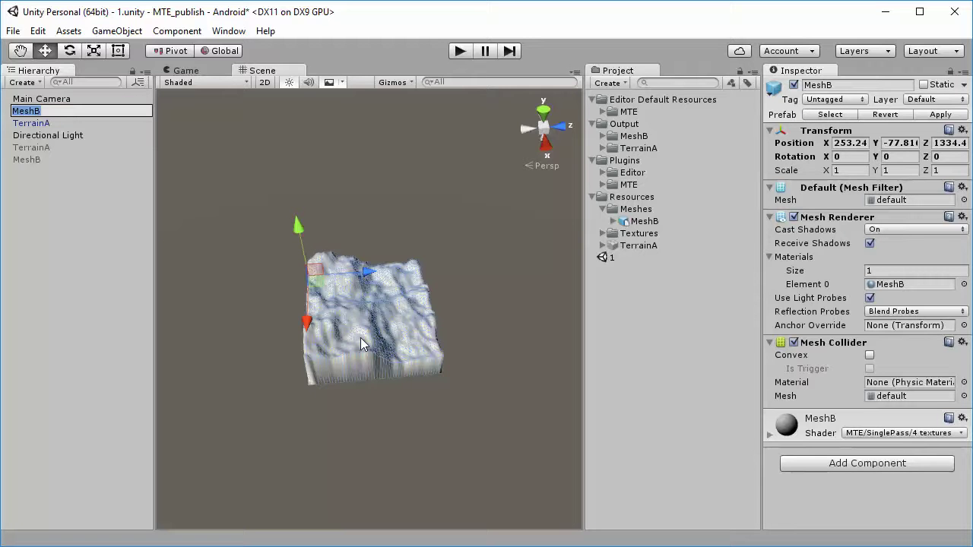
pyautogui.click(850, 143)
# Step: Set the converted MeshB's Position X, Y and Z to 0
pyautogui.write('0')
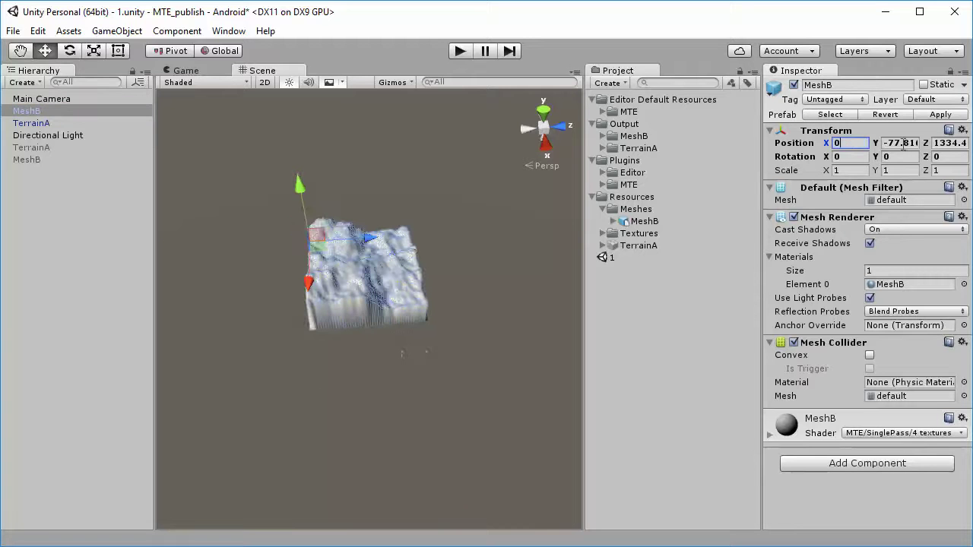
pyautogui.click(901, 143)
pyautogui.write('0')
pyautogui.click(941, 143)
pyautogui.write('0')
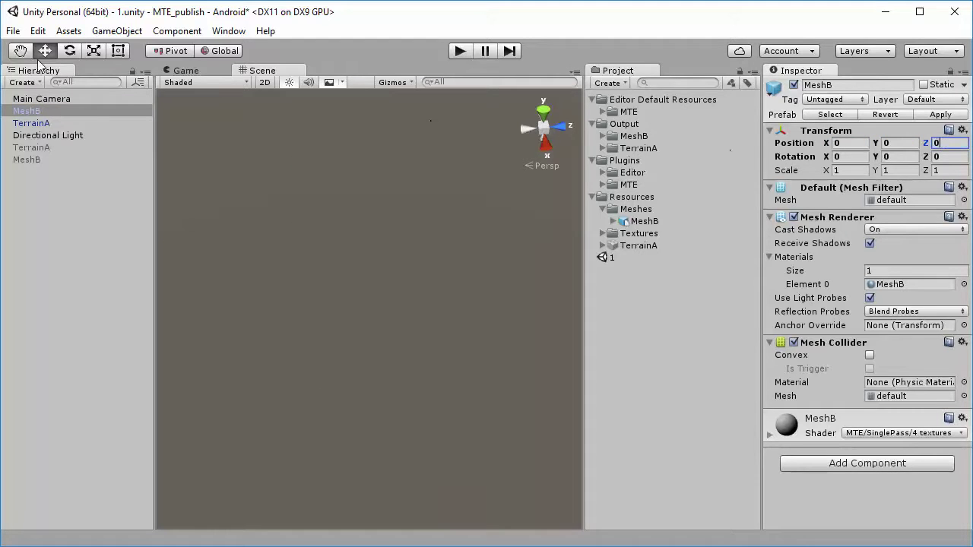
# Step: Slide the converted MeshB along Z to 578, beside TerrainA
pyautogui.doubleClick(57, 110)
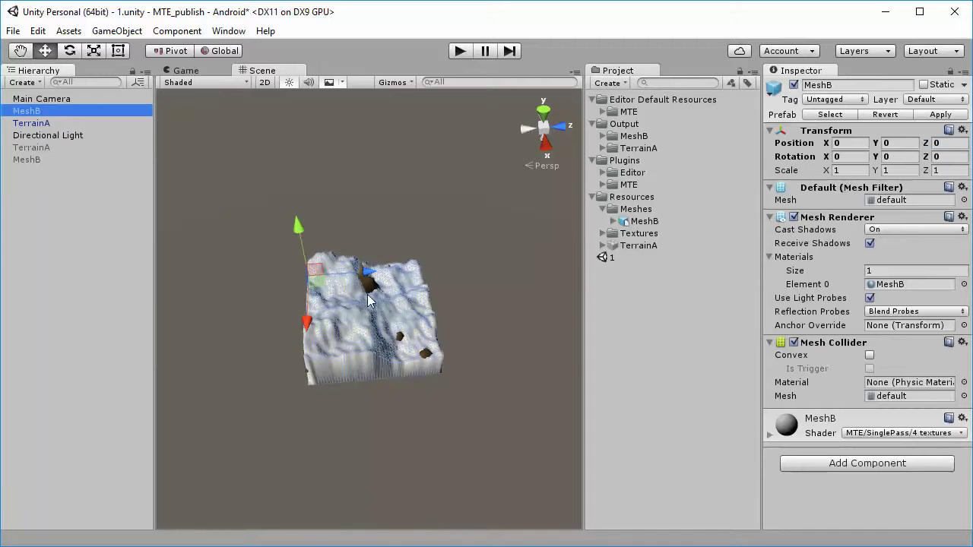
pyautogui.moveTo(364, 269); pyautogui.dragTo(489, 266)
pyautogui.moveTo(453, 275)
pyautogui.mouseDown(button='middle')
pyautogui.moveTo(409, 279)
pyautogui.moveTo(383, 367)
pyautogui.mouseUp(button='middle')
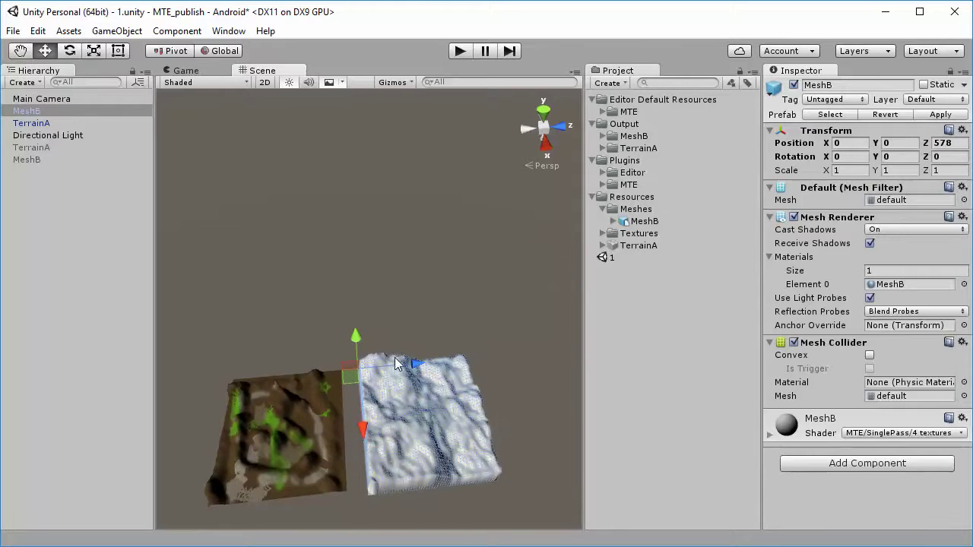
pyautogui.moveTo(364, 396)
pyautogui.keyDown('alt'); pyautogui.mouseDown()
pyautogui.moveTo(402, 338)
pyautogui.moveTo(527, 207)
pyautogui.moveTo(383, 361)
pyautogui.mouseUp(); pyautogui.keyUp('alt')
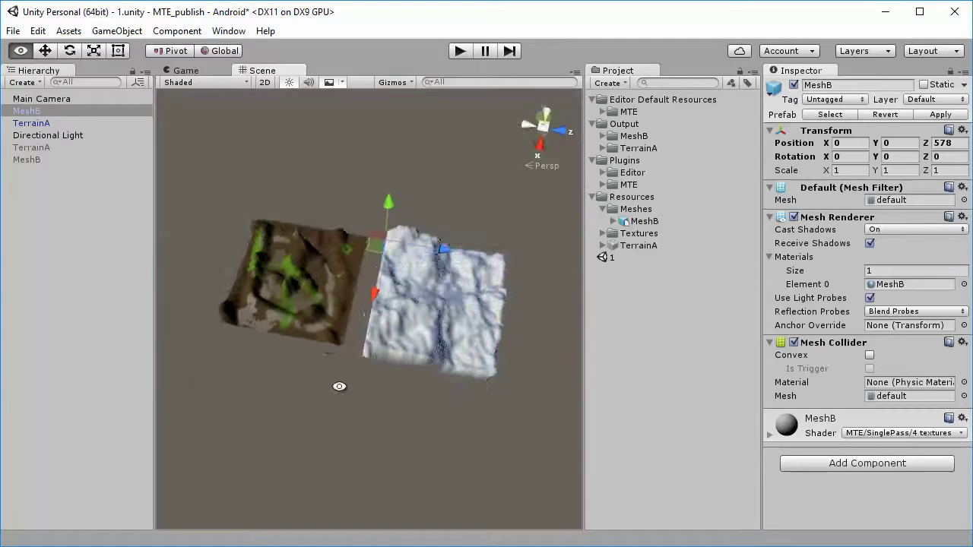
# Step: Reactivate the original MeshB and move it out to Z 1371
pyautogui.scroll(2, 380, 349)
pyautogui.scroll(2, 376, 327)
pyautogui.scroll(2, 369, 304)
pyautogui.scroll(2, 319, 340)
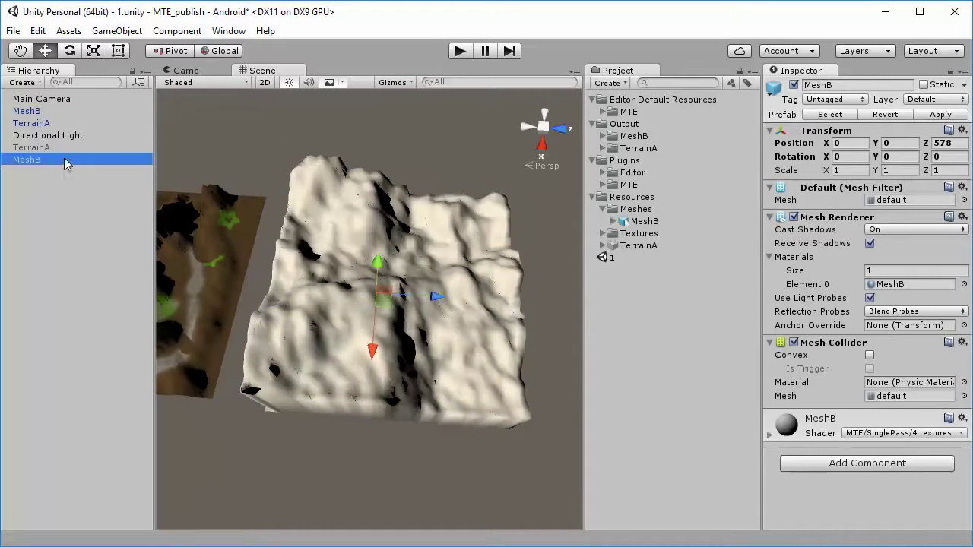
pyautogui.click(793, 85)
pyautogui.moveTo(435, 296); pyautogui.dragTo(681, 308)
pyautogui.moveTo(456, 313)
pyautogui.mouseDown(button='middle')
pyautogui.moveTo(283, 265)
pyautogui.moveTo(376, 316)
pyautogui.mouseUp(button='middle')
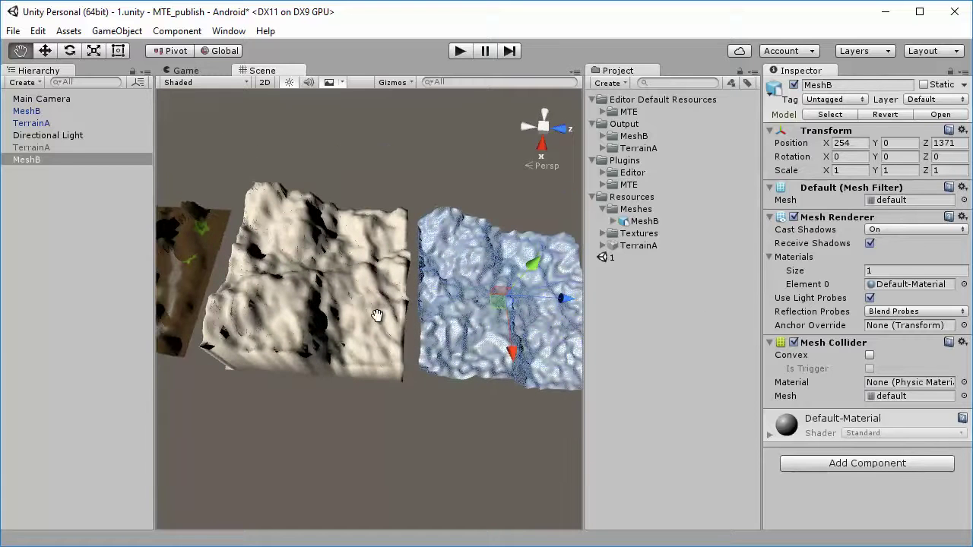
# Step: Deactivate the original MeshB again and select the converted MeshB terrain
pyautogui.keyDown('alt'); pyautogui.moveTo(426, 262); pyautogui.dragTo(447, 252); pyautogui.keyUp('alt')
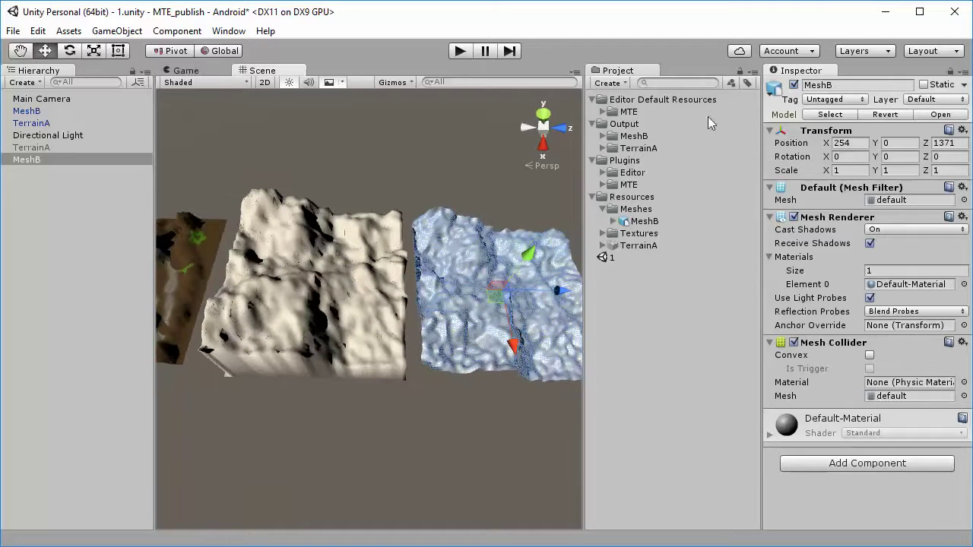
pyautogui.click(795, 85)
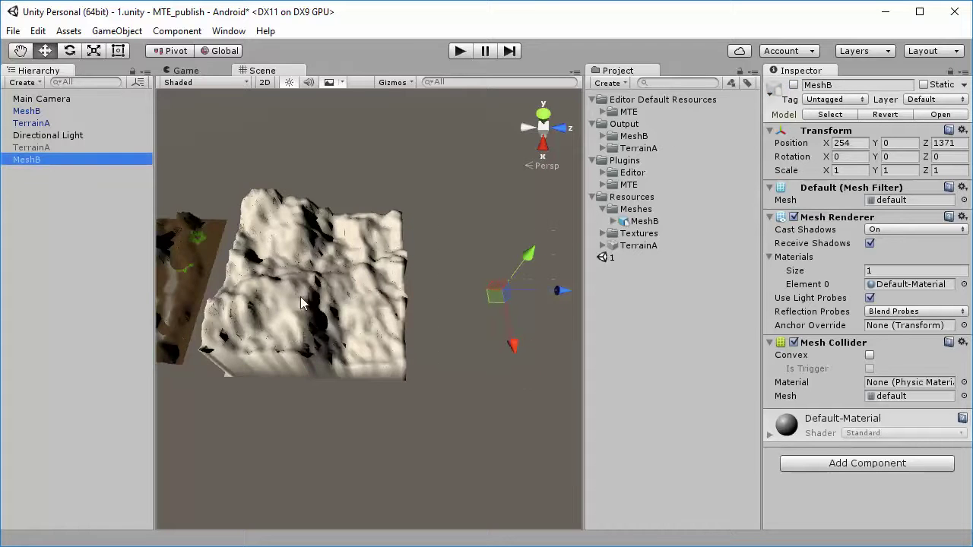
pyautogui.moveTo(314, 302); pyautogui.dragTo(445, 301, button='middle')
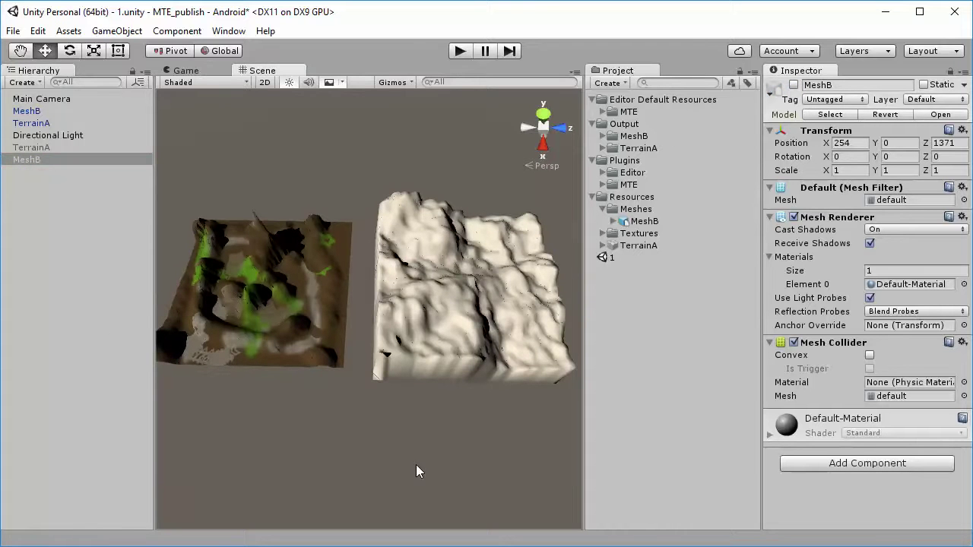
pyautogui.click(457, 339)
# Step: Expand the MeshB material and assign the dirt texture to Layer 1
pyautogui.click(808, 422)
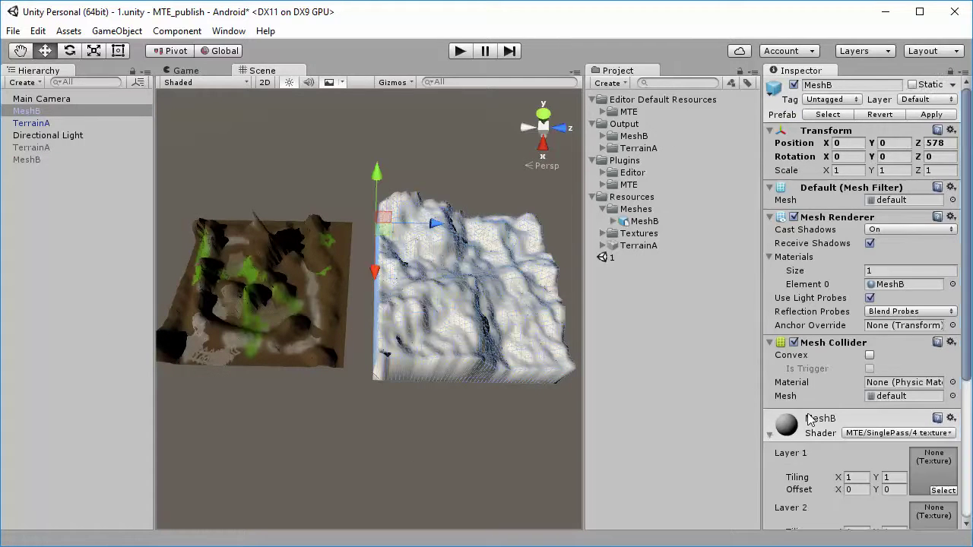
pyautogui.scroll(-5, 808, 395)
pyautogui.click(944, 270)
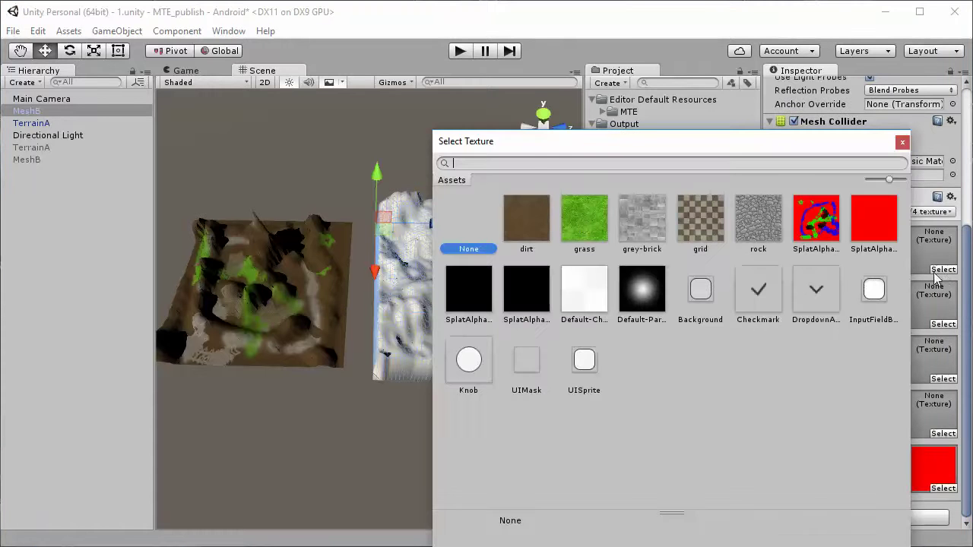
pyautogui.doubleClick(536, 221)
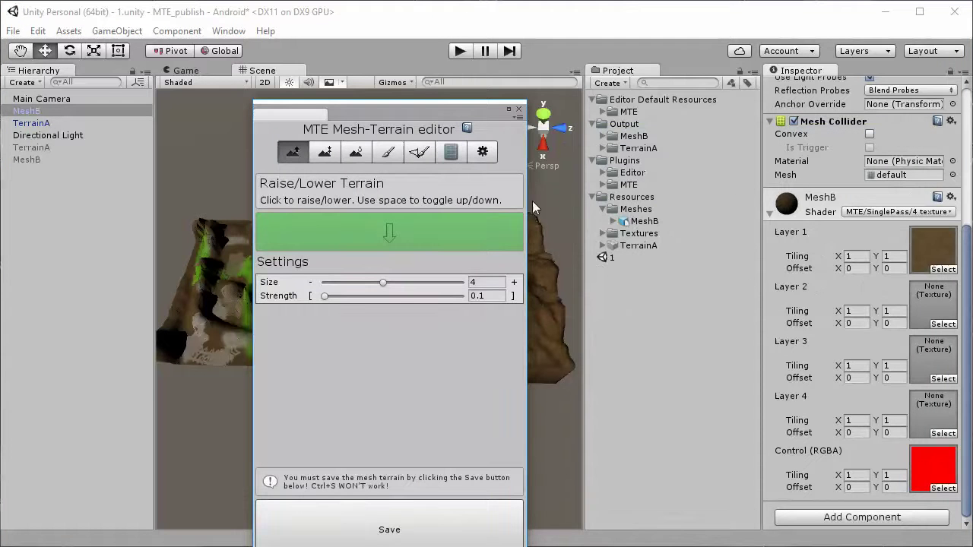
pyautogui.moveTo(481, 114); pyautogui.dragTo(160, 221)
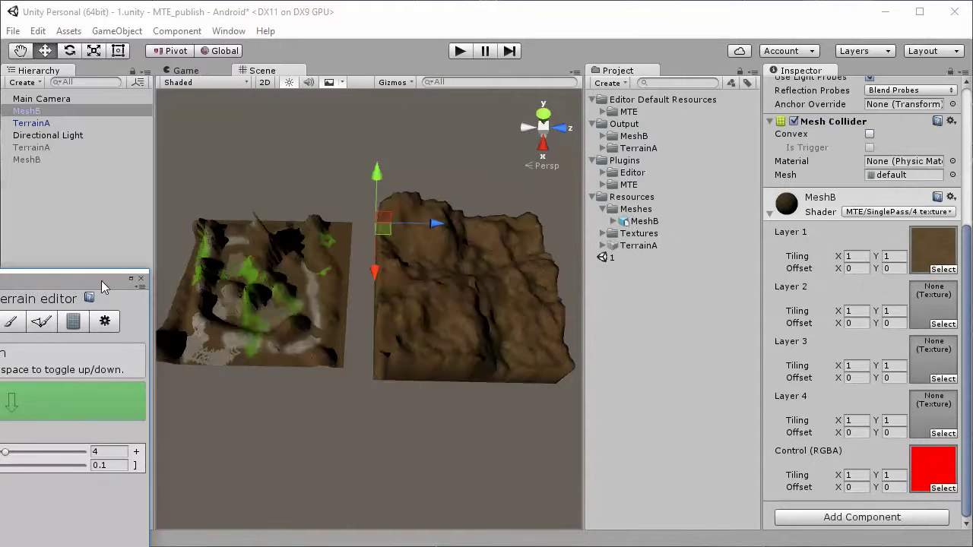
# Step: Assign grass, grey-brick and grid textures to Layers 2, 3 and 4
pyautogui.click(944, 323)
pyautogui.doubleClick(584, 221)
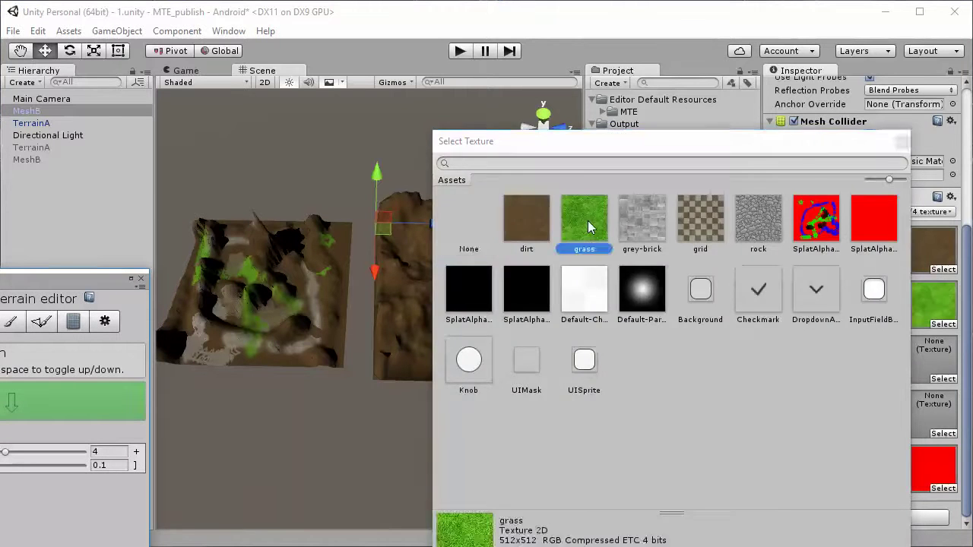
pyautogui.click(943, 379)
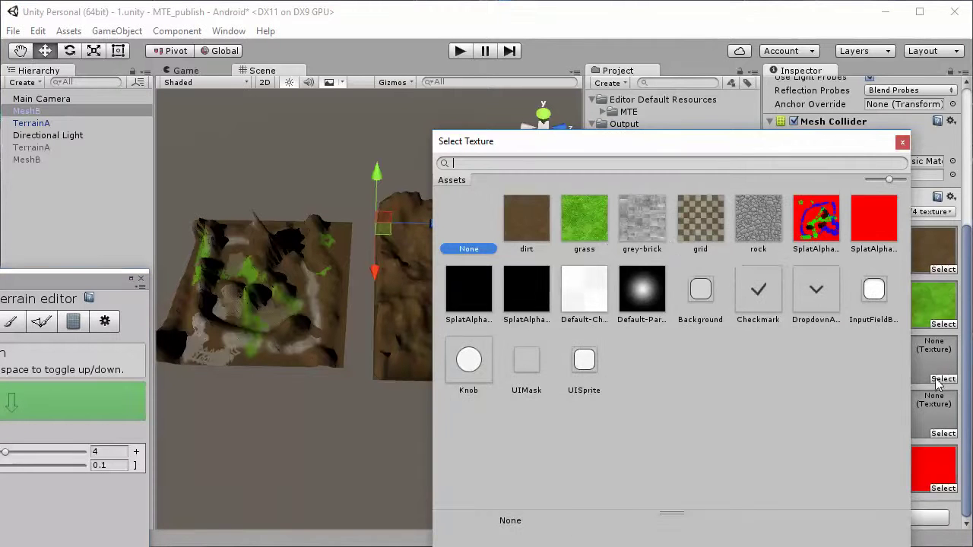
pyautogui.doubleClick(642, 221)
pyautogui.click(943, 434)
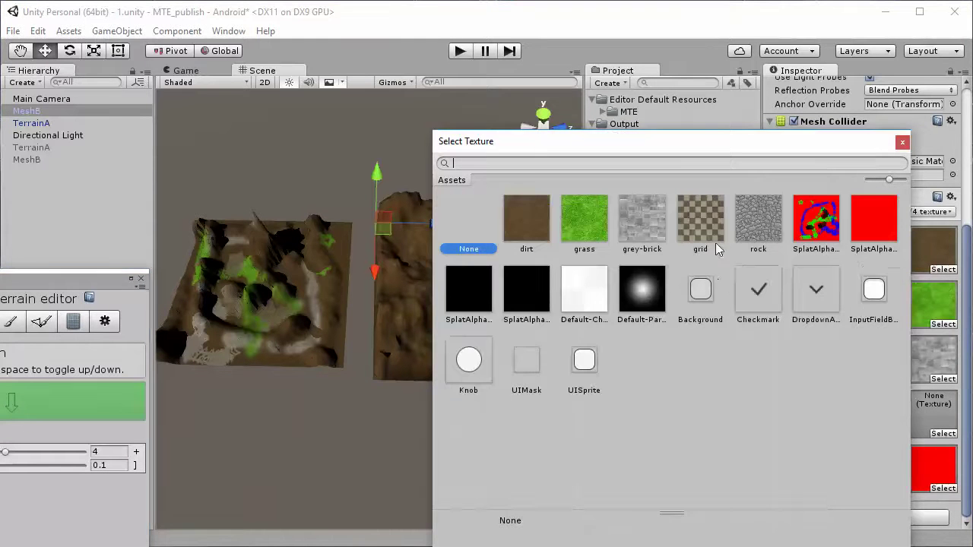
pyautogui.doubleClick(701, 224)
pyautogui.click(852, 258)
# Step: Set Layer 1 (dirt) tiling to 30 x 30
pyautogui.write('3')
pyautogui.click(888, 258)
pyautogui.write('30')
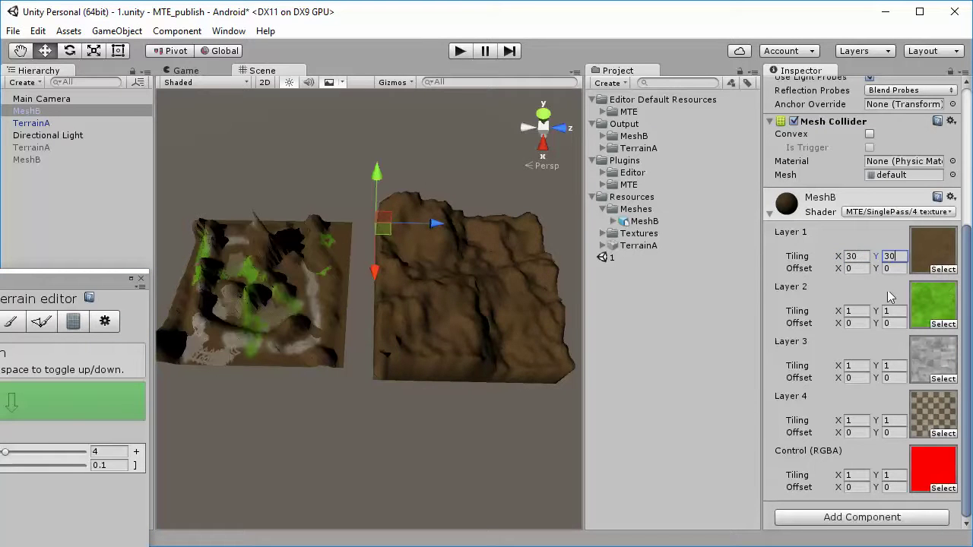
# Step: Set tiling to 15 x 15 on Layers 2, 3 and 4
pyautogui.click(858, 314)
pyautogui.write('15')
pyautogui.click(890, 310)
pyautogui.click(858, 366)
pyautogui.write('15')
pyautogui.click(903, 365)
pyautogui.write('5')
pyautogui.click(855, 421)
pyautogui.write('15')
pyautogui.click(894, 420)
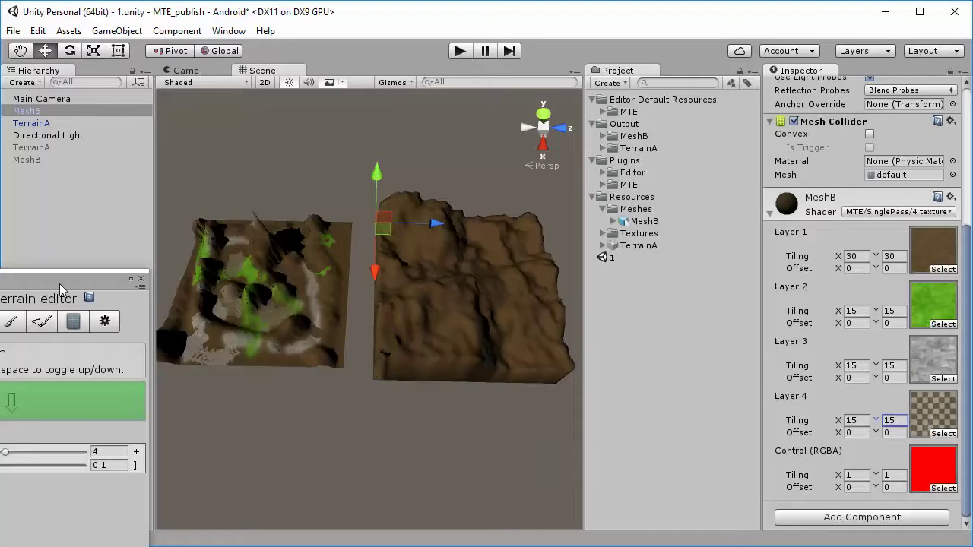
# Step: Move the MTE Mesh-Terrain editor aside and close it, leaving textured MeshB beside TerrainA
pyautogui.moveTo(56, 284); pyautogui.dragTo(377, 122)
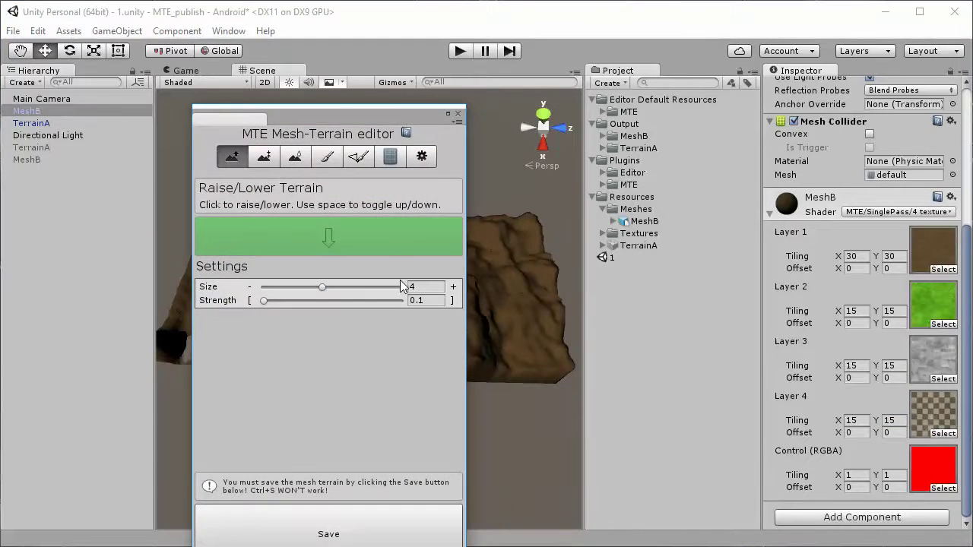
pyautogui.moveTo(356, 119); pyautogui.dragTo(607, 130)
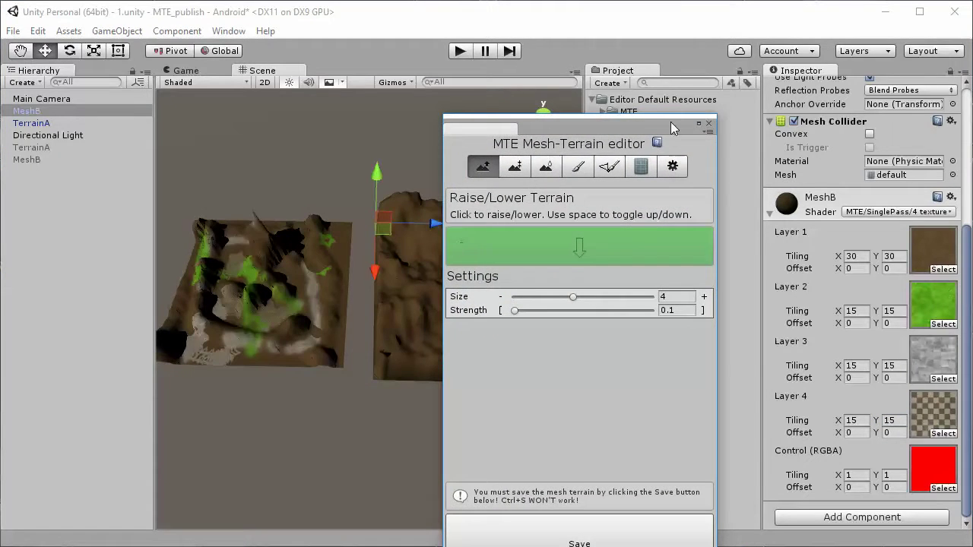
pyautogui.click(708, 123)
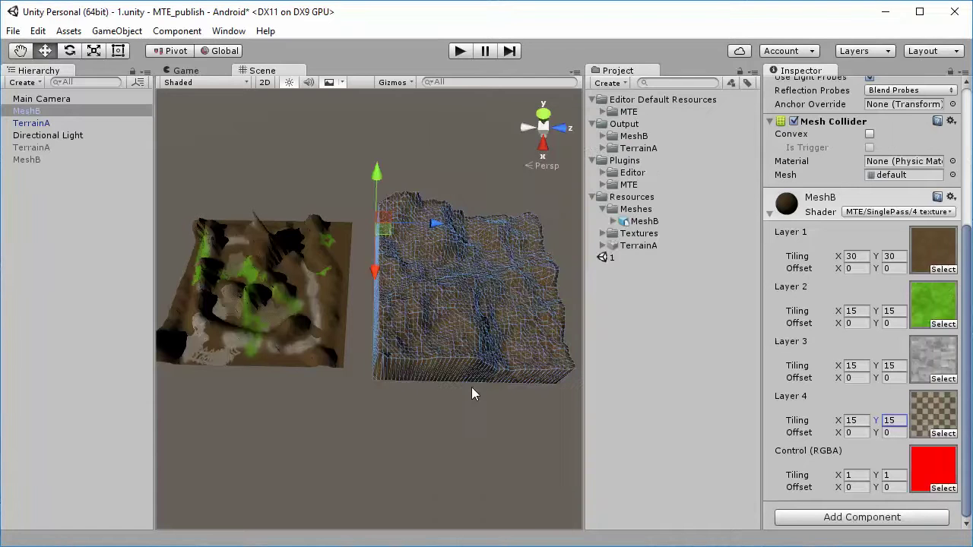